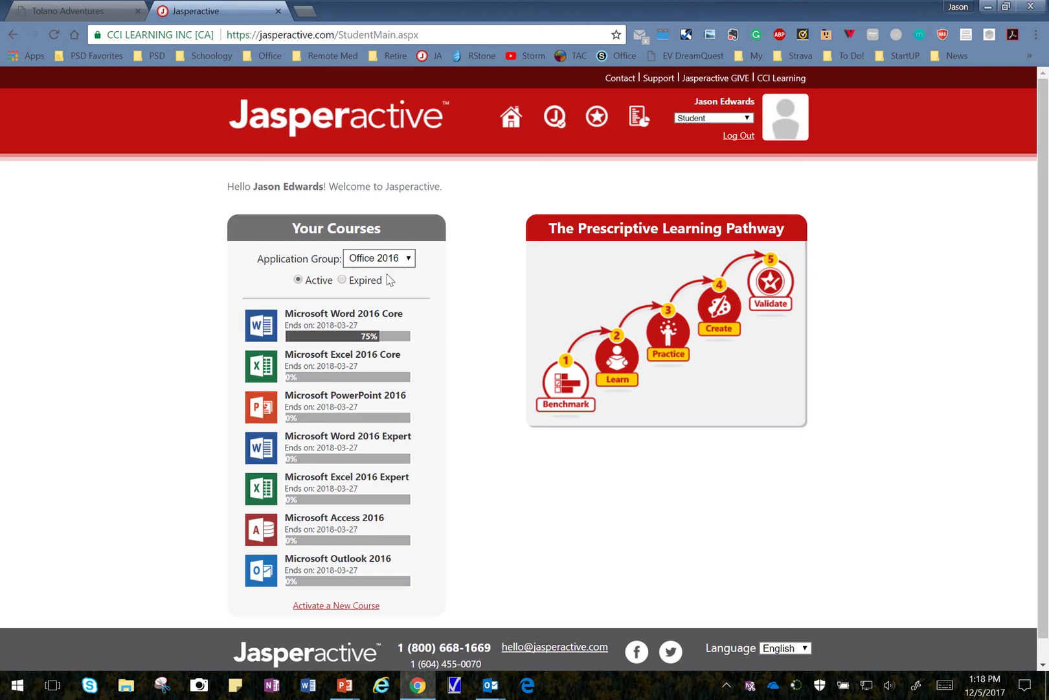
# Step: Start the Inserting a Table practice from Lesson 6 of the Microsoft Word 2016 Core course
pyautogui.click(326, 328)
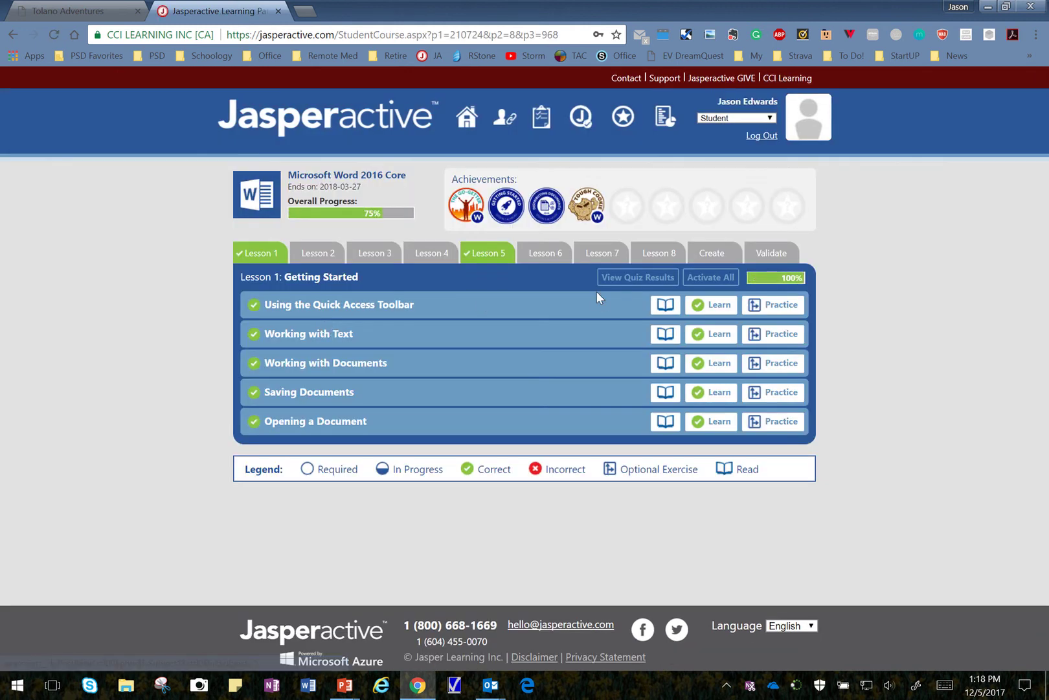
pyautogui.click(552, 259)
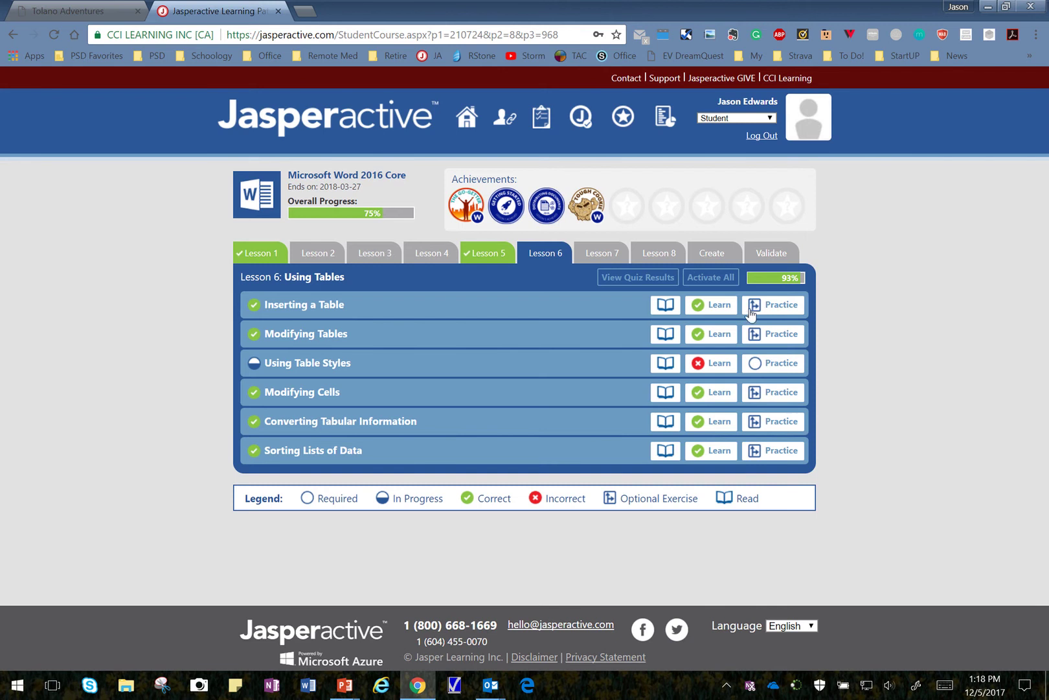
pyautogui.click(786, 314)
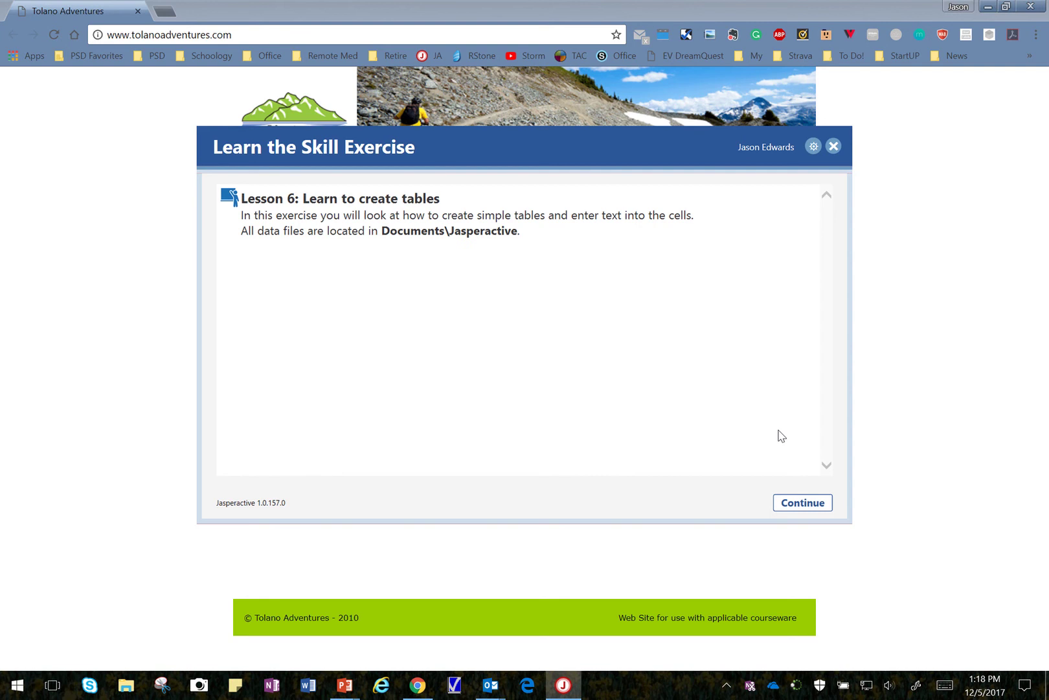
# Step: Close Chrome, continue into the Lesson 6 exercise, and unmark task 1 as answered
pyautogui.click(1038, 9)
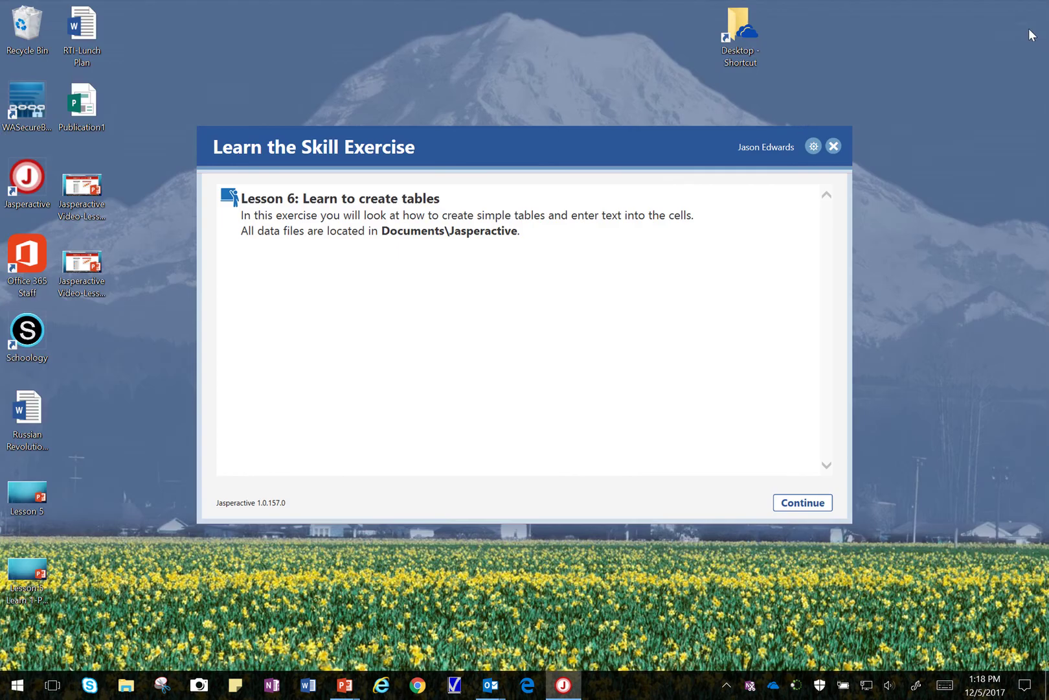
pyautogui.click(804, 503)
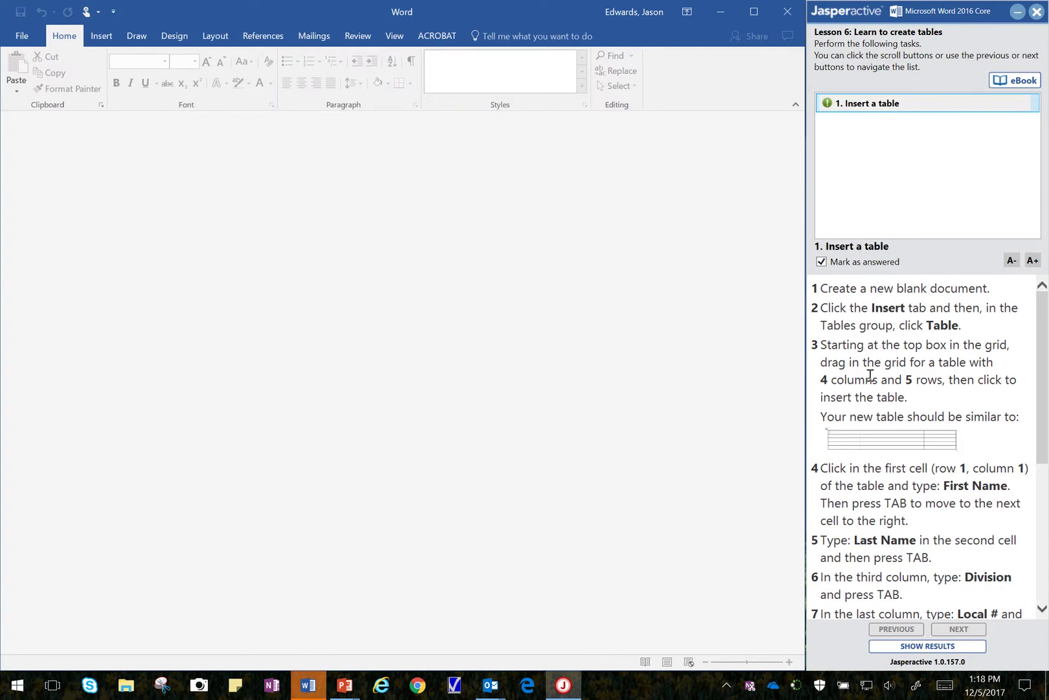
pyautogui.click(822, 262)
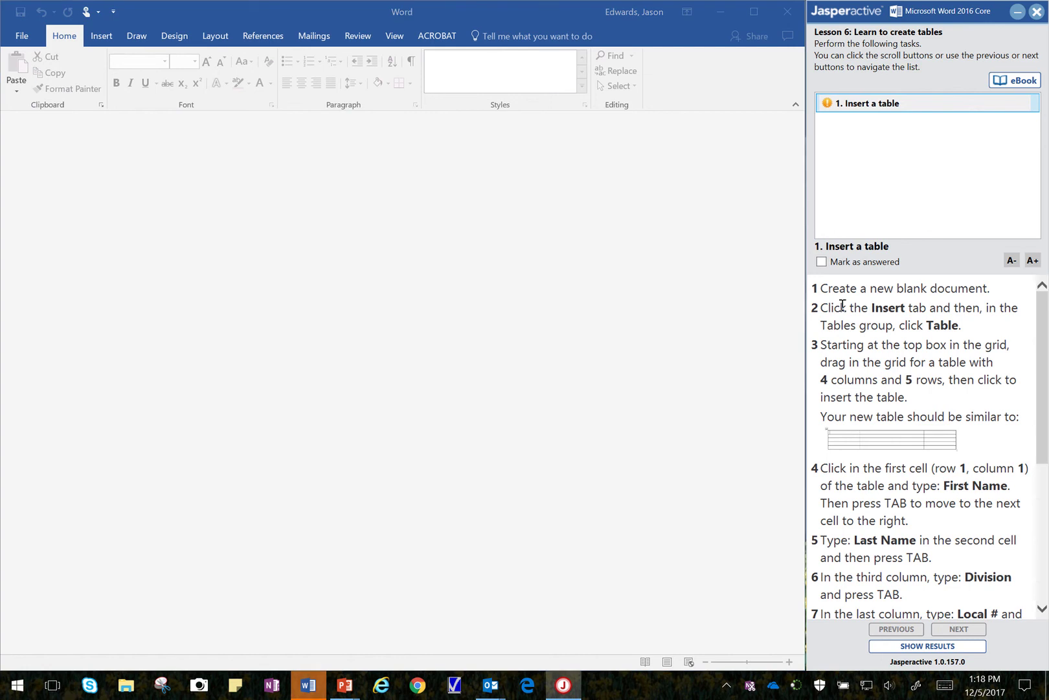
# Step: Create a new blank document, Document1, from File > New
pyautogui.click(24, 40)
pyautogui.click(23, 88)
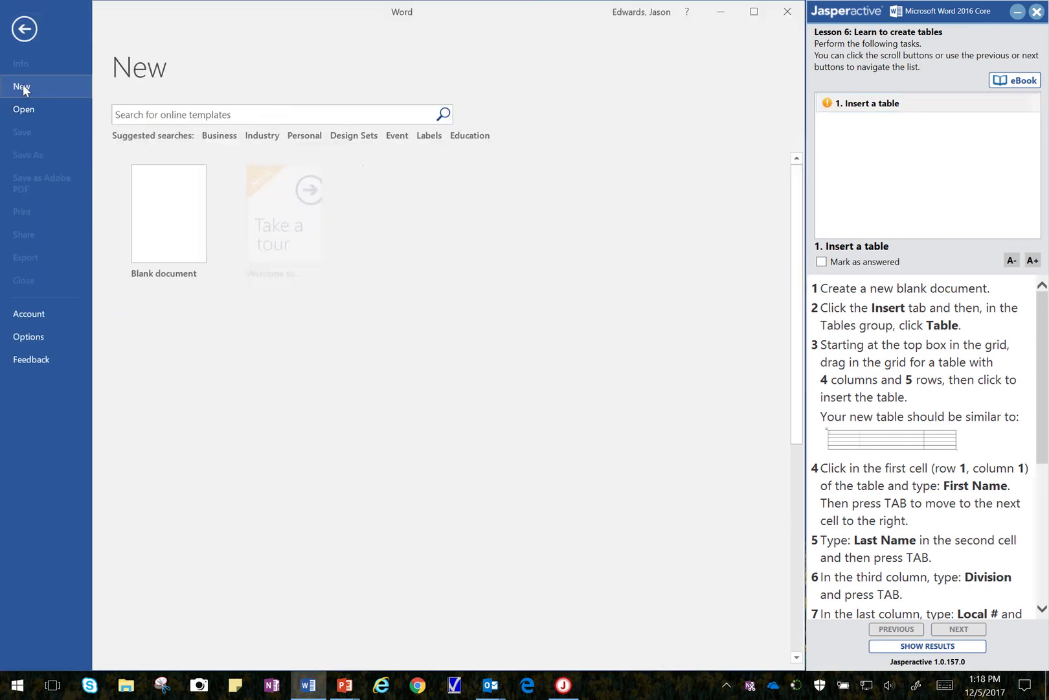
pyautogui.click(181, 232)
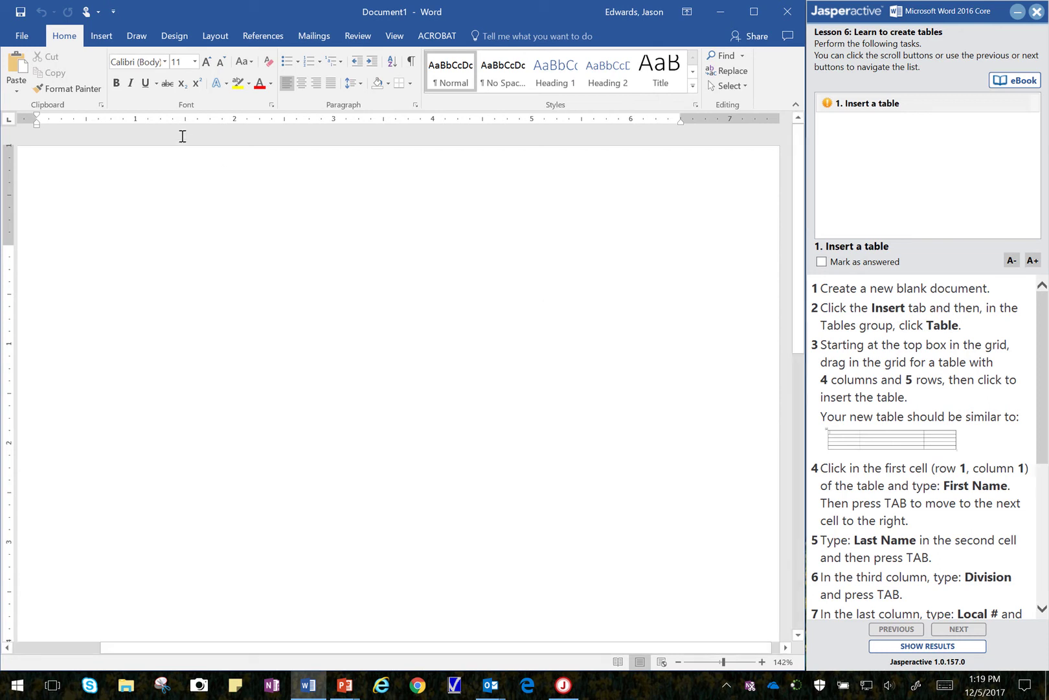
# Step: Insert an empty 4-column by 5-row table from the Insert tab's Table grid
pyautogui.click(101, 37)
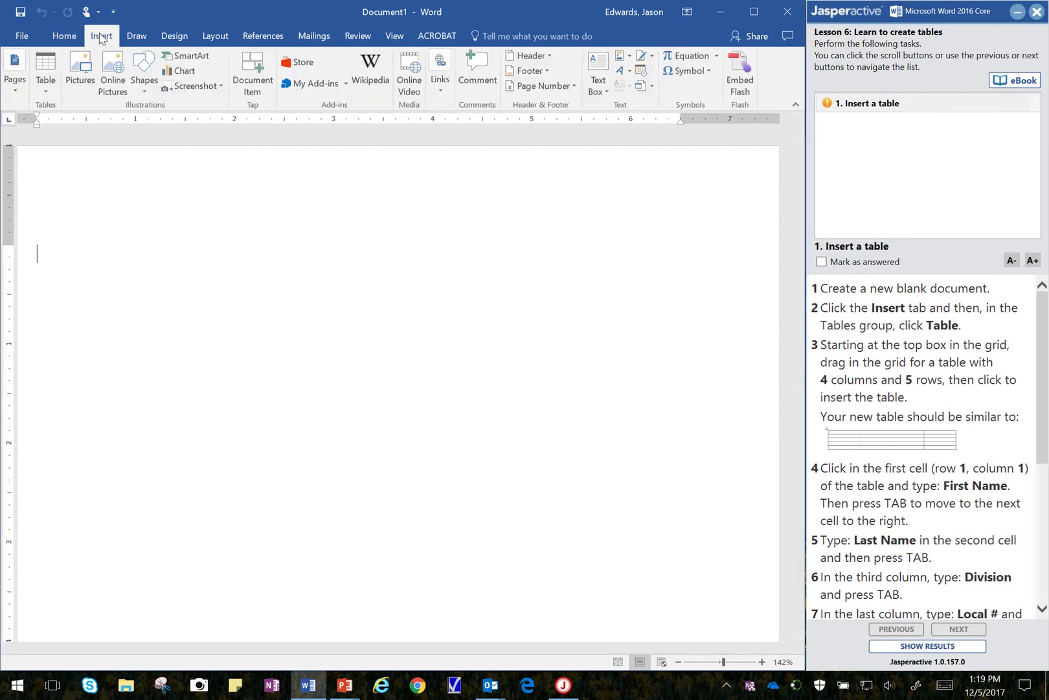
pyautogui.click(53, 85)
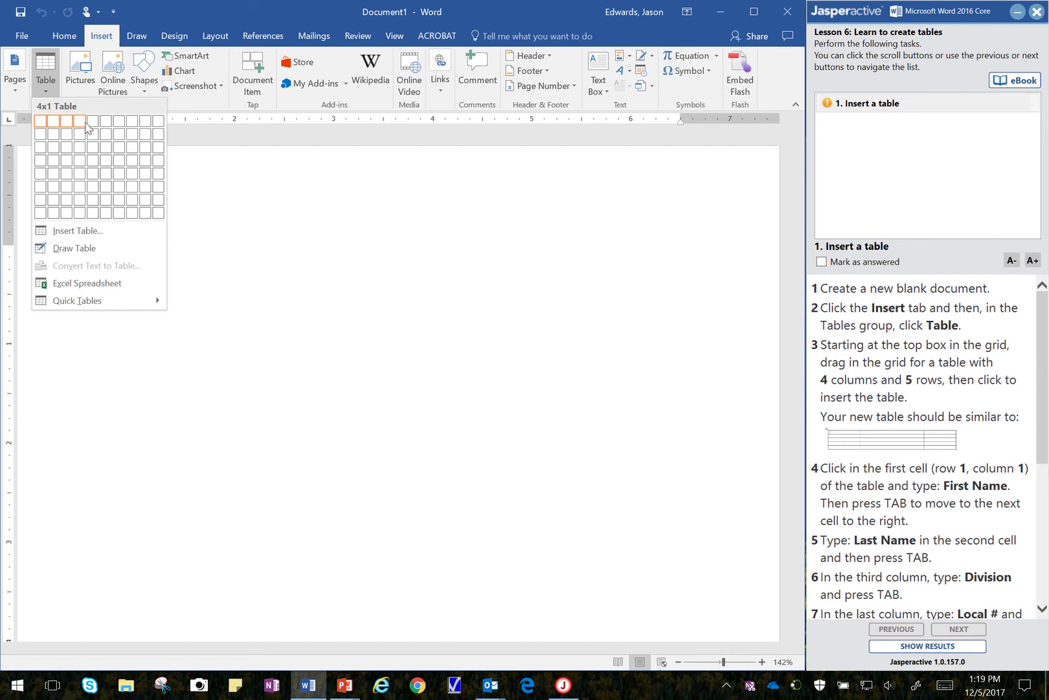
pyautogui.click(80, 178)
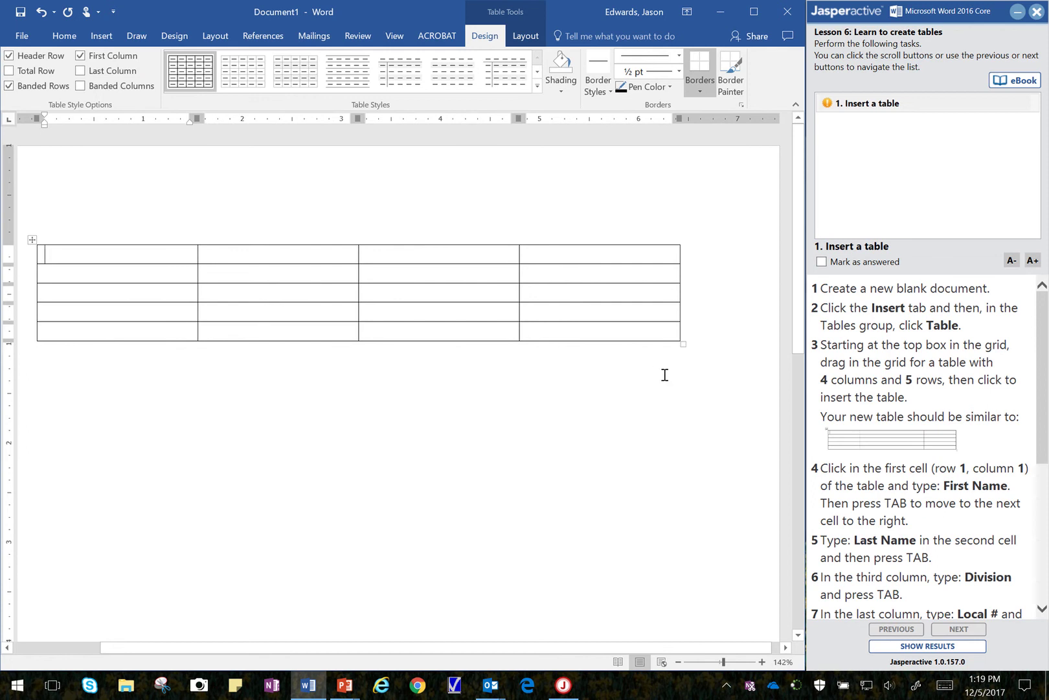
pyautogui.moveTo(1042, 435); pyautogui.dragTo(1040, 525)
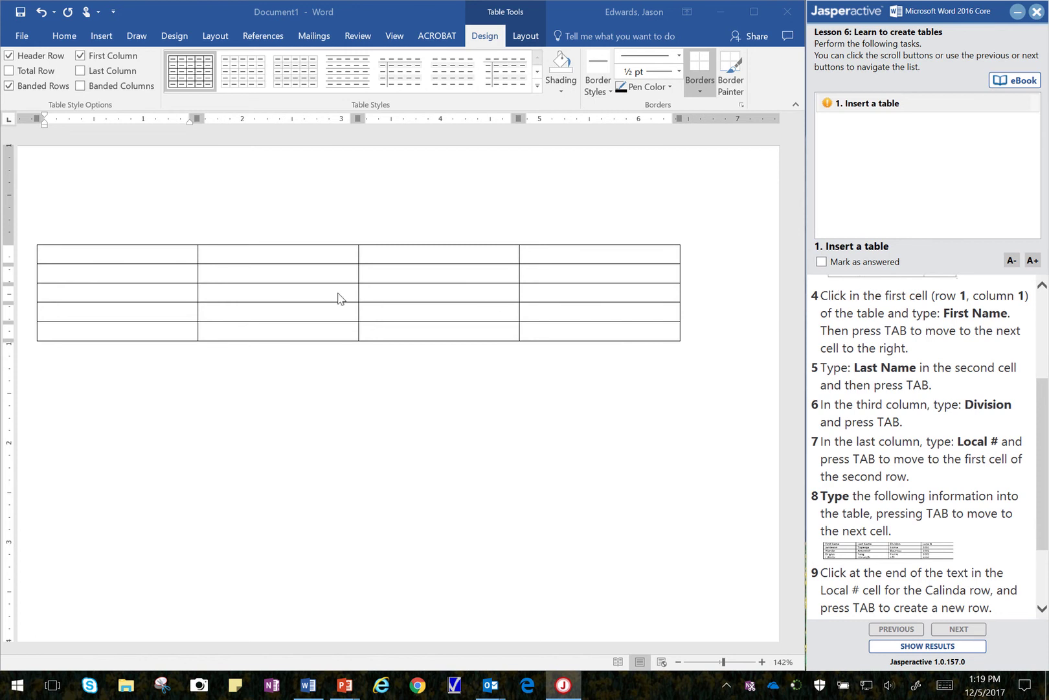
# Step: Type the header row: First Name, Last Name, Division, Local #
pyautogui.click(172, 255)
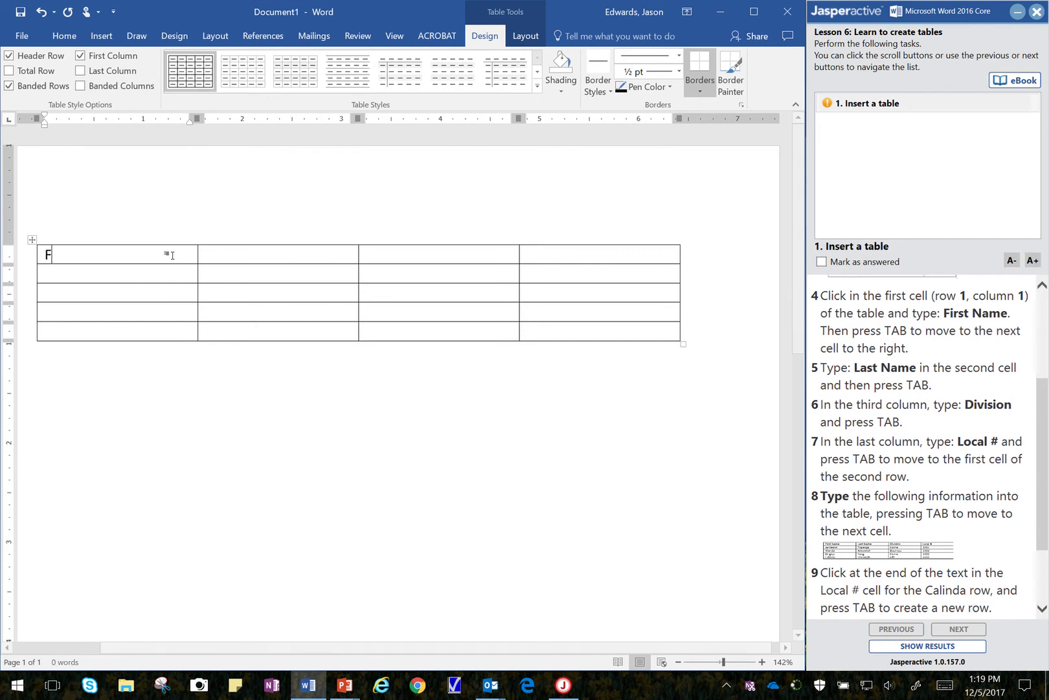
pyautogui.write('First Name')
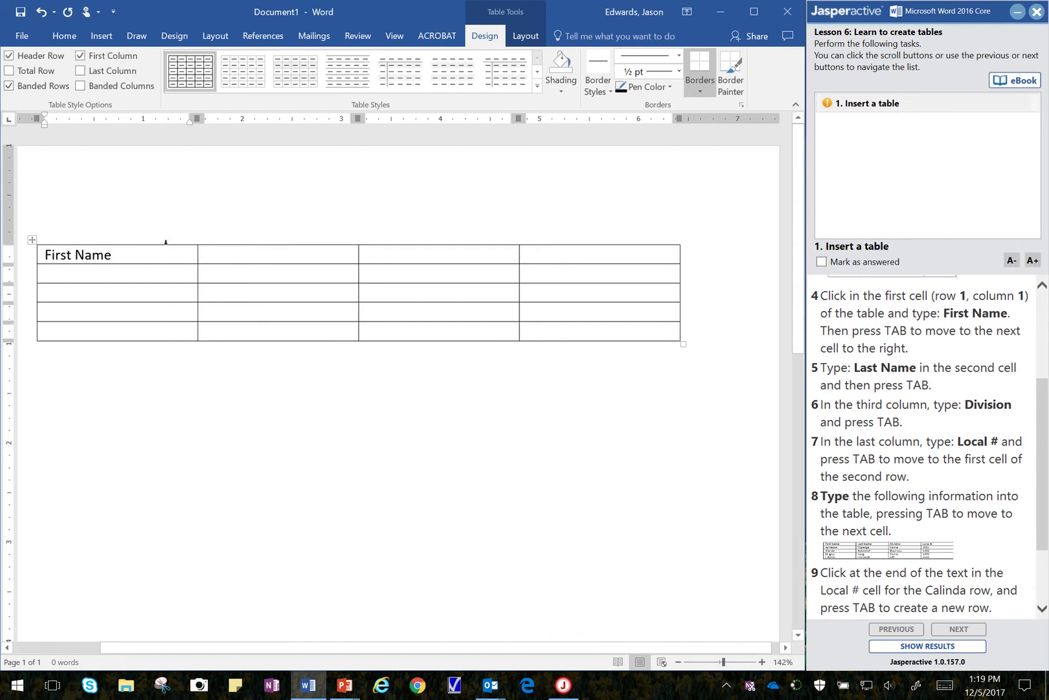
pyautogui.press('Tab')
pyautogui.write('Last')
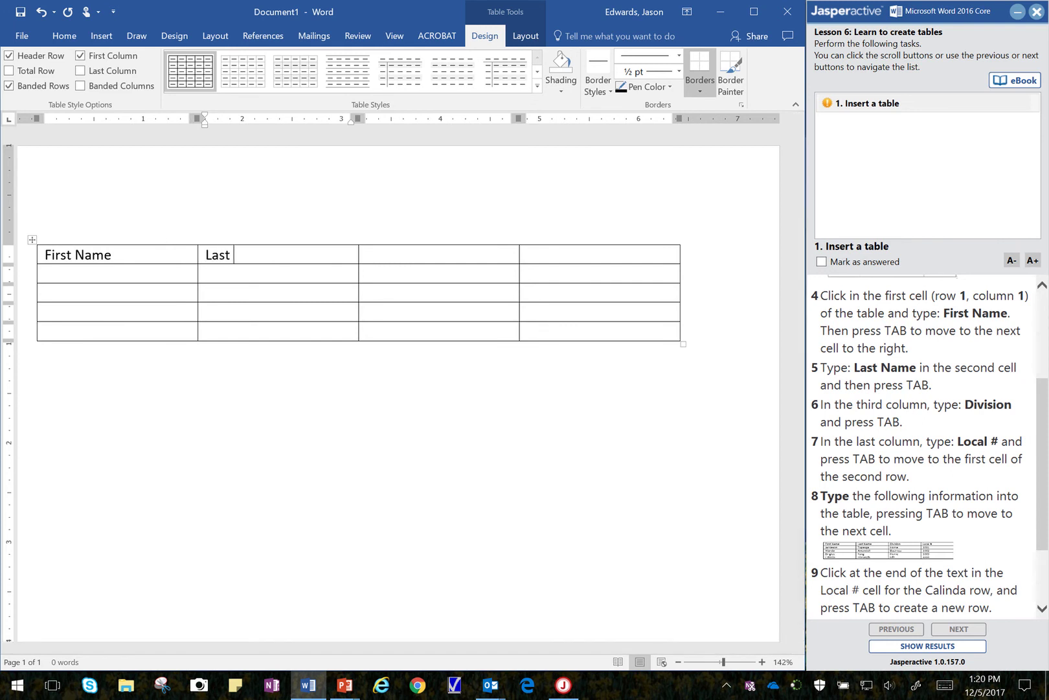
pyautogui.write(' Name')
pyautogui.press('Tab')
pyautogui.write('Division')
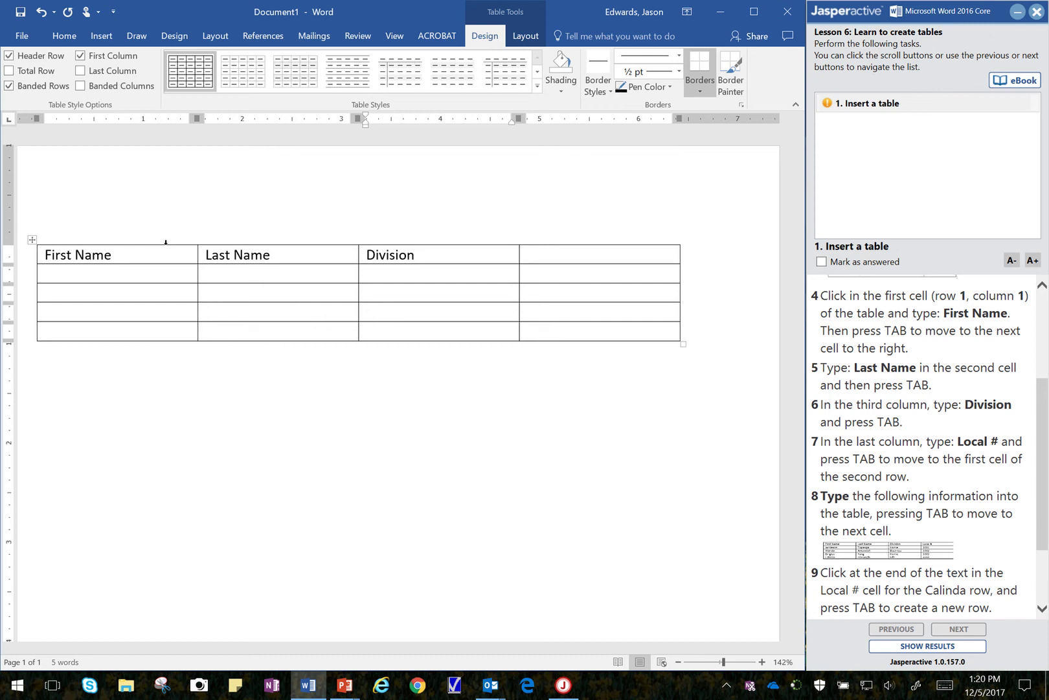
pyautogui.press('Tab')
pyautogui.write('Local #')
pyautogui.press('Tab')
# Step: Enlarge the step 8 sample employee table and position it below the document's table
pyautogui.moveTo(1041, 509); pyautogui.dragTo(1043, 576)
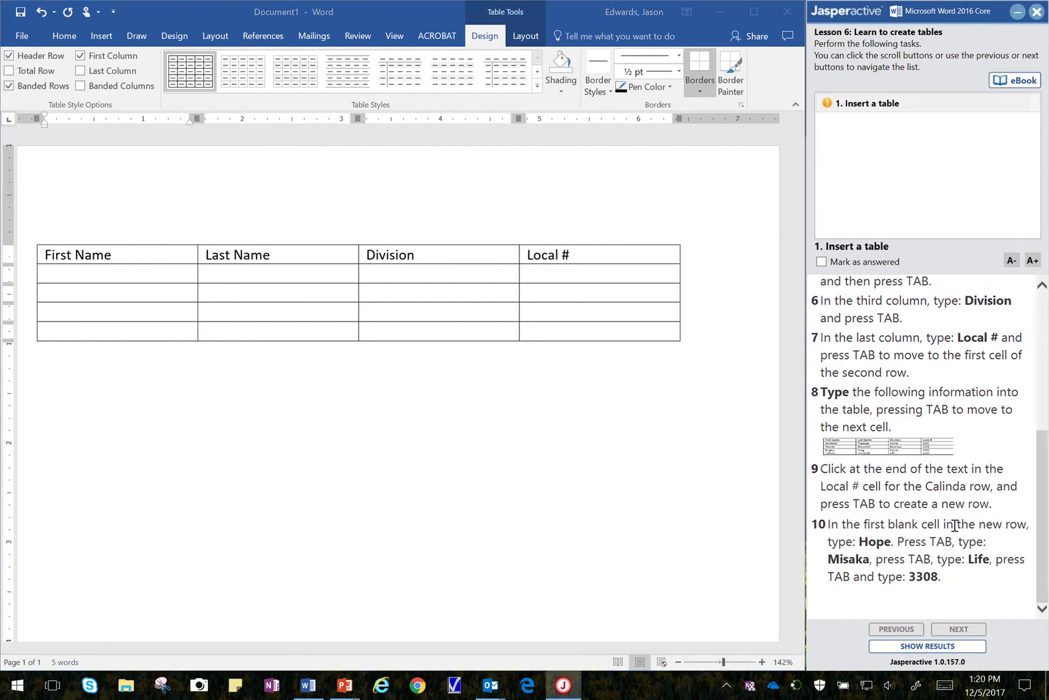
pyautogui.click(882, 447)
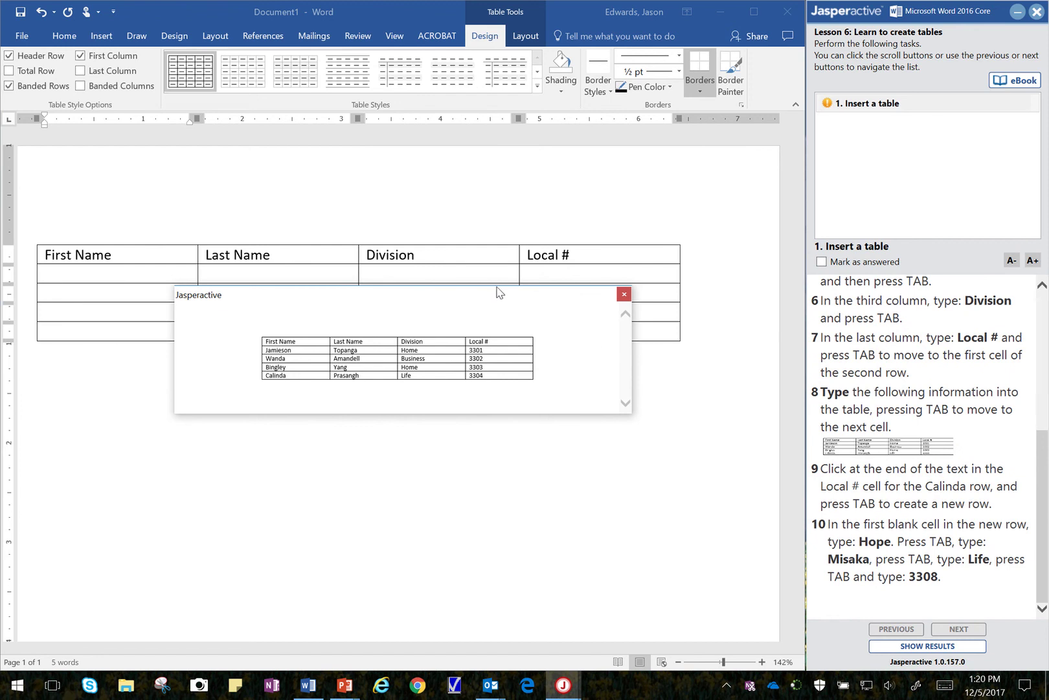
pyautogui.moveTo(491, 295); pyautogui.dragTo(473, 389)
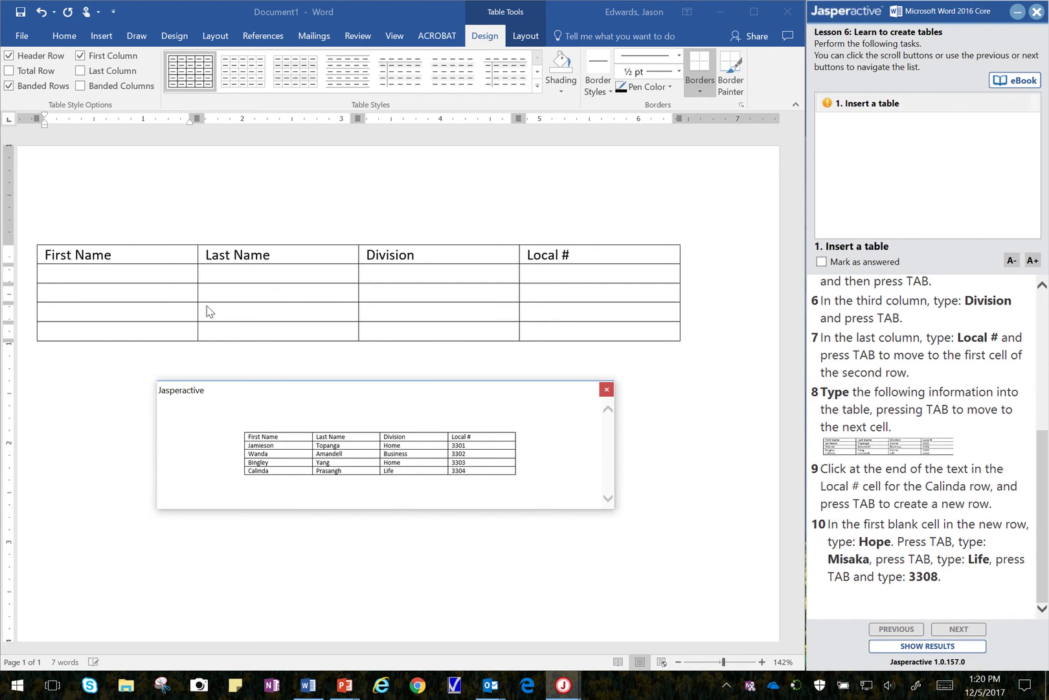
# Step: Fill row two with the first employee's first and last name, Home division, local 3301
pyautogui.click(140, 278)
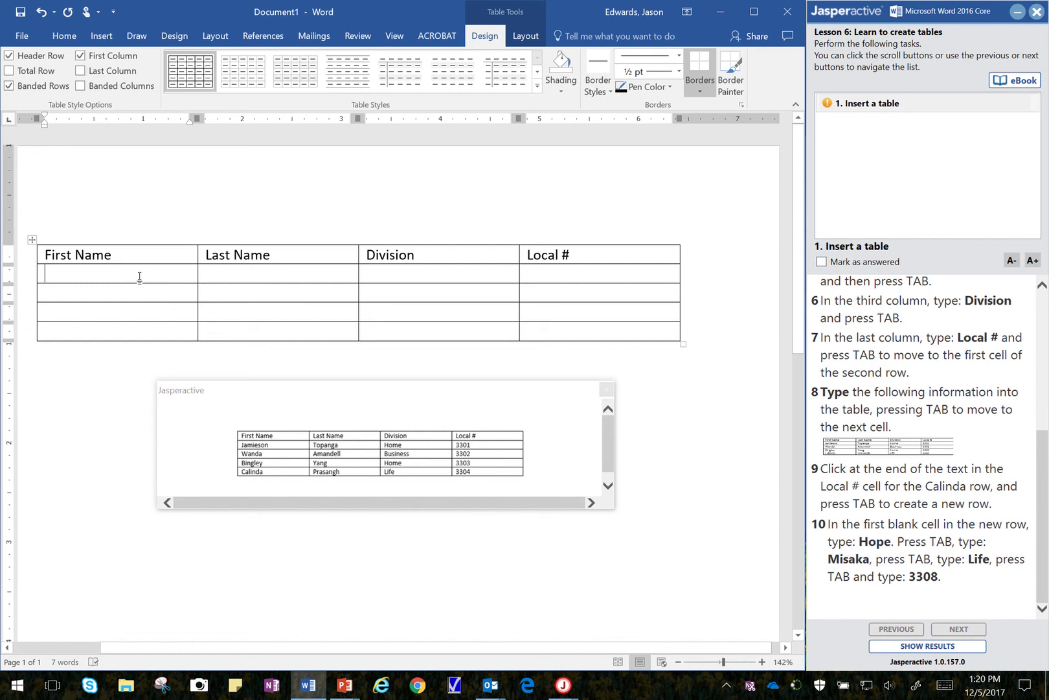
pyautogui.write('Jamieson')
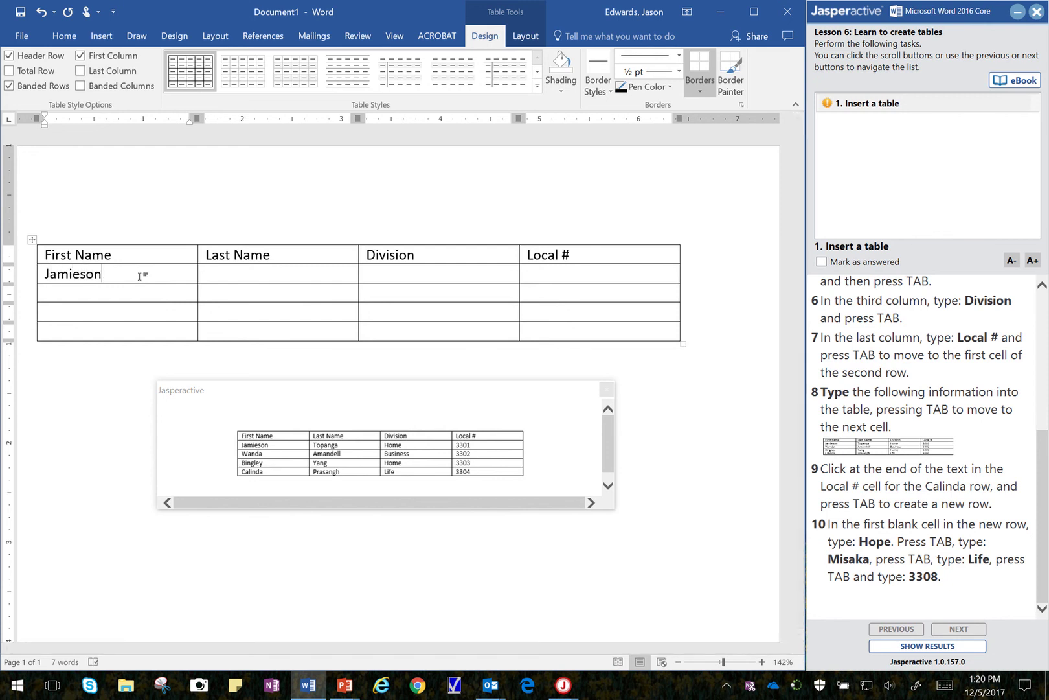
pyautogui.press('Tab')
pyautogui.write('Topanga')
pyautogui.press('Tab')
pyautogui.write('Home')
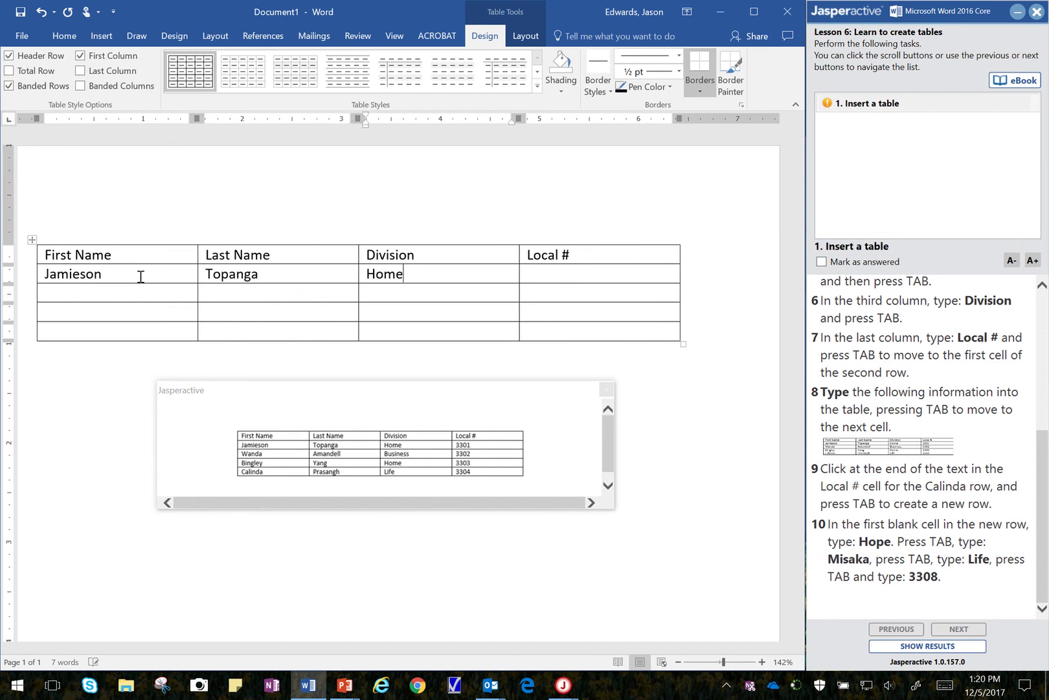
pyautogui.press('Tab')
pyautogui.write('2')
pyautogui.press('BackSpace')
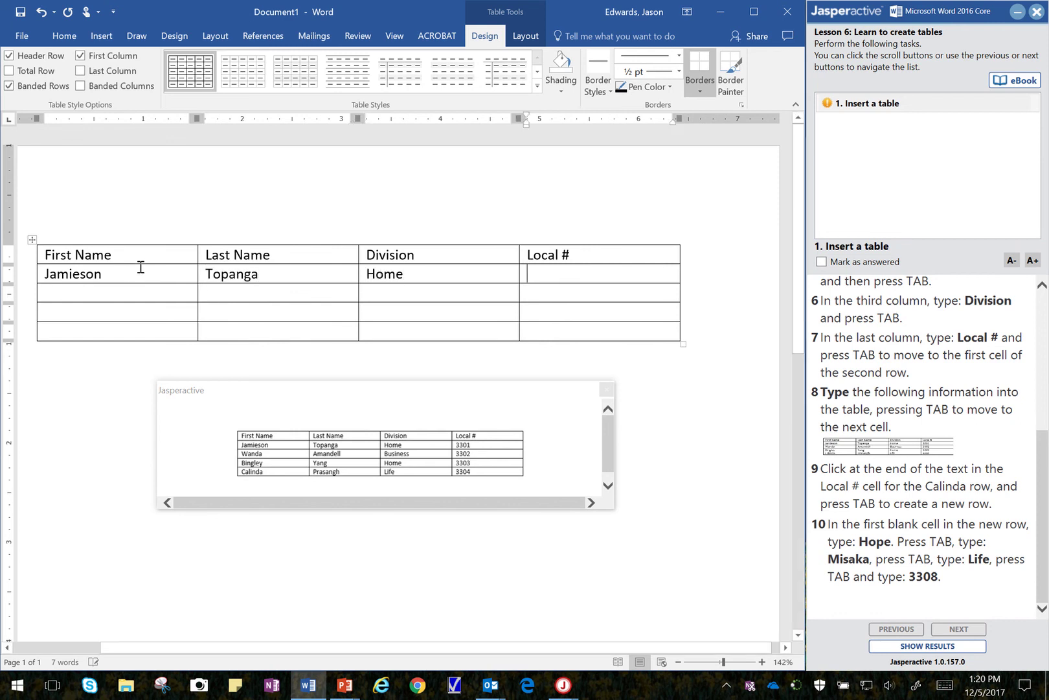
pyautogui.write('3301')
# Step: Fill row three with the second employee's names, Business division, local 3302
pyautogui.press('Tab')
pyautogui.write('Wanda')
pyautogui.press('Tab')
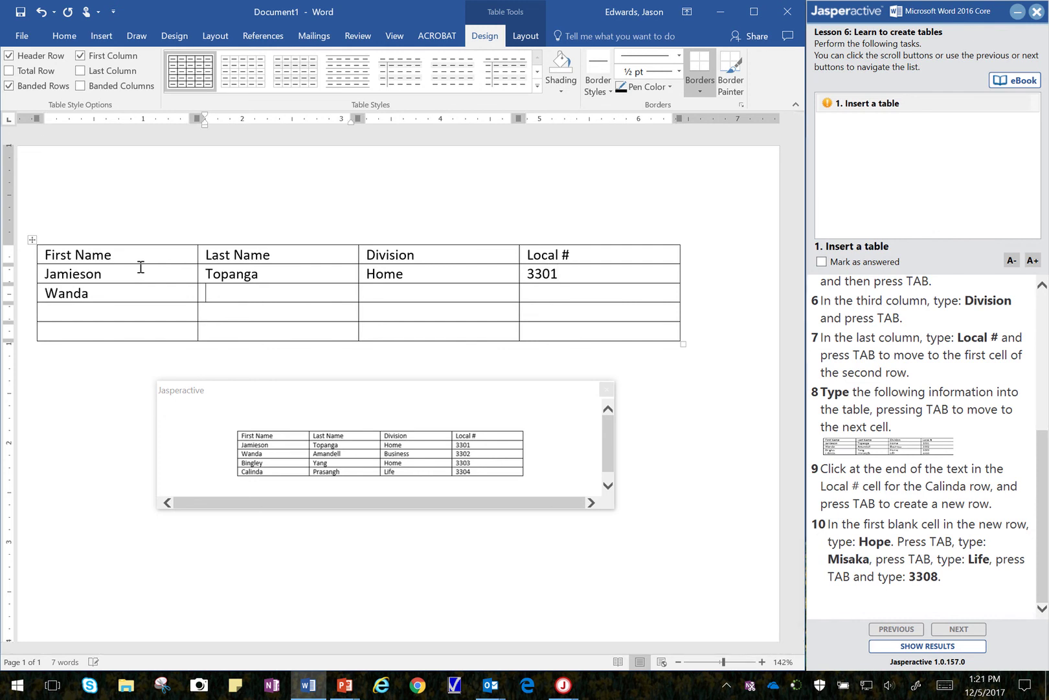
pyautogui.write('Amadell')
pyautogui.press('Tab')
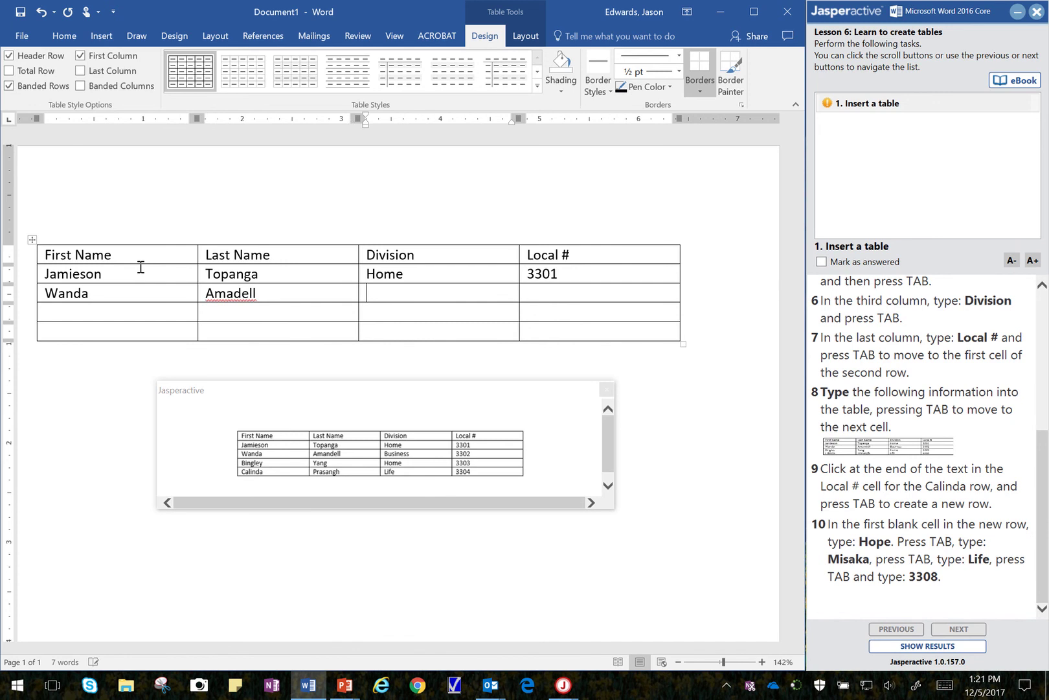
pyautogui.write('Business')
pyautogui.press('Tab')
pyautogui.write('3302')
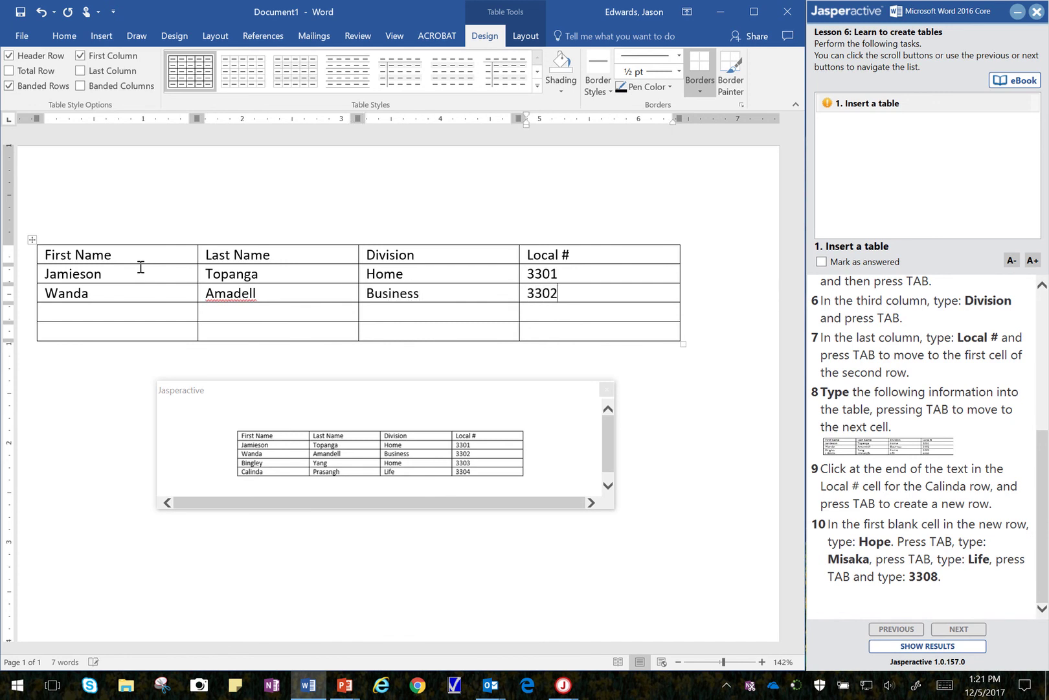
# Step: Fill row four with the third employee's names, Home division, local 3303
pyautogui.press('Tab')
pyautogui.write('Br')
pyautogui.press('BackSpace')
pyautogui.write('ingley')
pyautogui.press('Tab')
pyautogui.write('Yang')
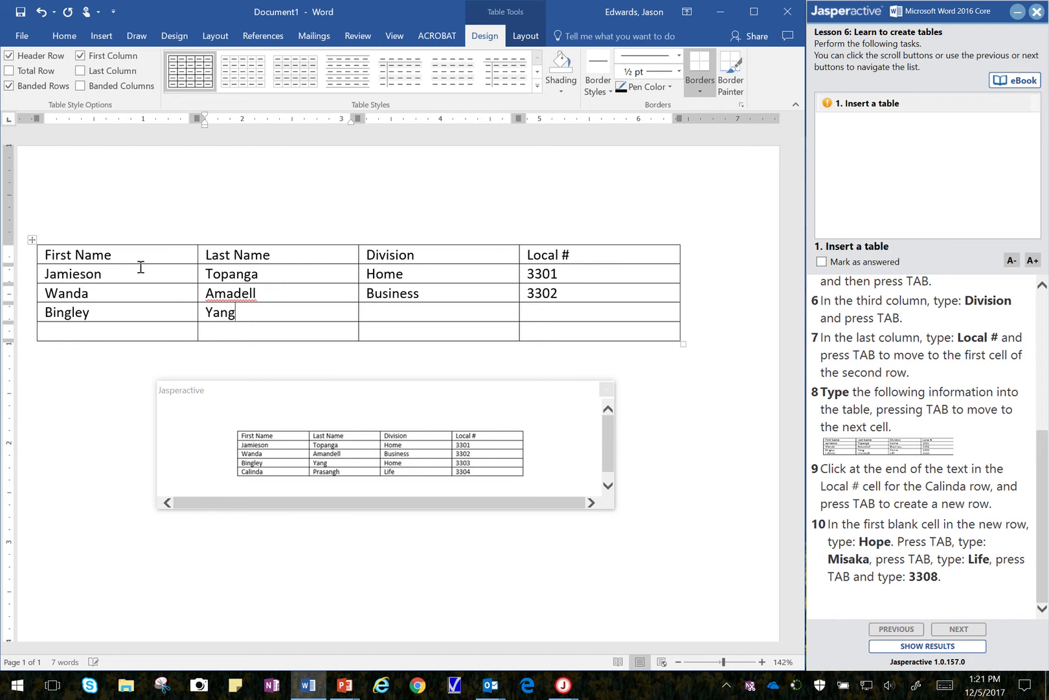
pyautogui.press('Tab')
pyautogui.write('Home')
pyautogui.press('Tab')
pyautogui.write('3303')
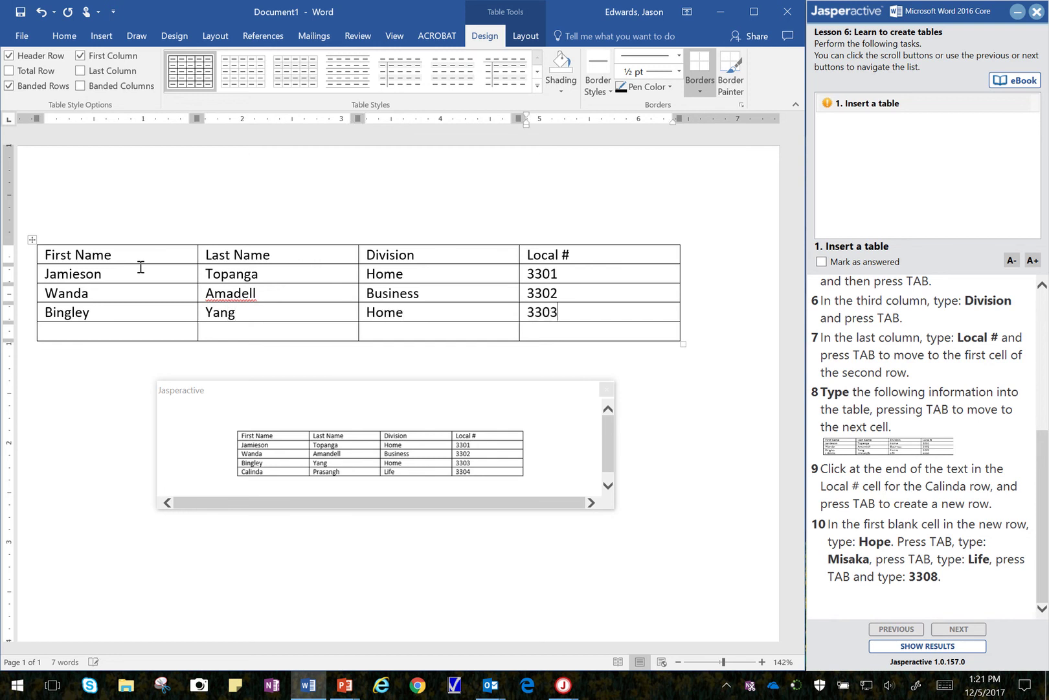
# Step: Fill row five with the fourth employee's names, Life division, local 3304
pyautogui.press('Tab')
pyautogui.write('Calinda')
pyautogui.press('Tab')
pyautogui.write('P')
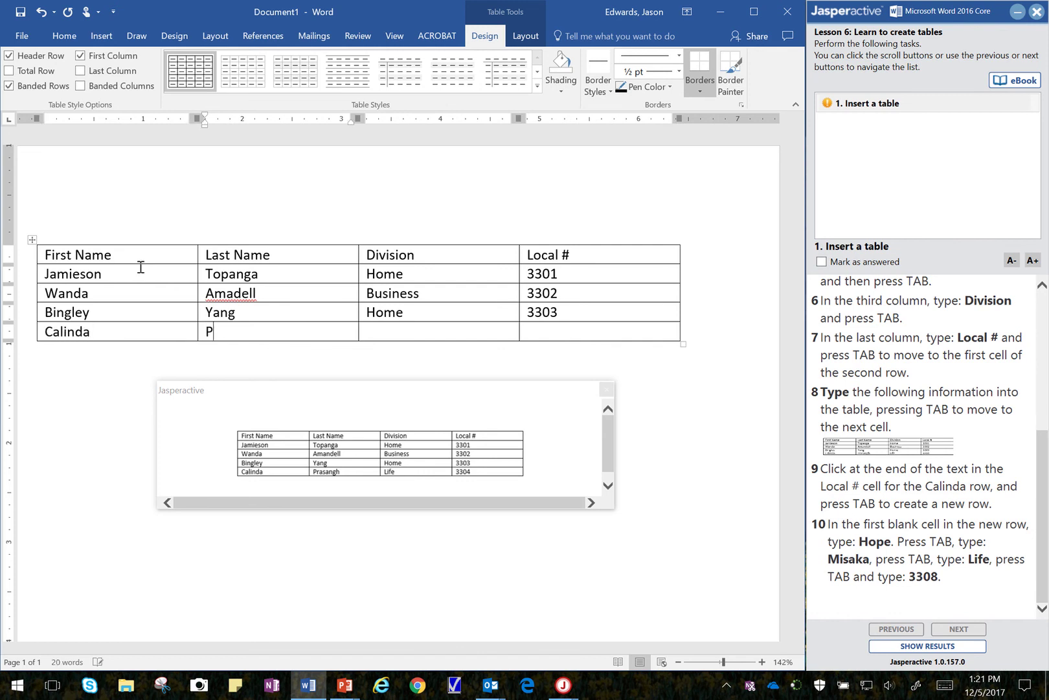
pyautogui.write('rasangh')
pyautogui.press('Tab')
pyautogui.write('Life')
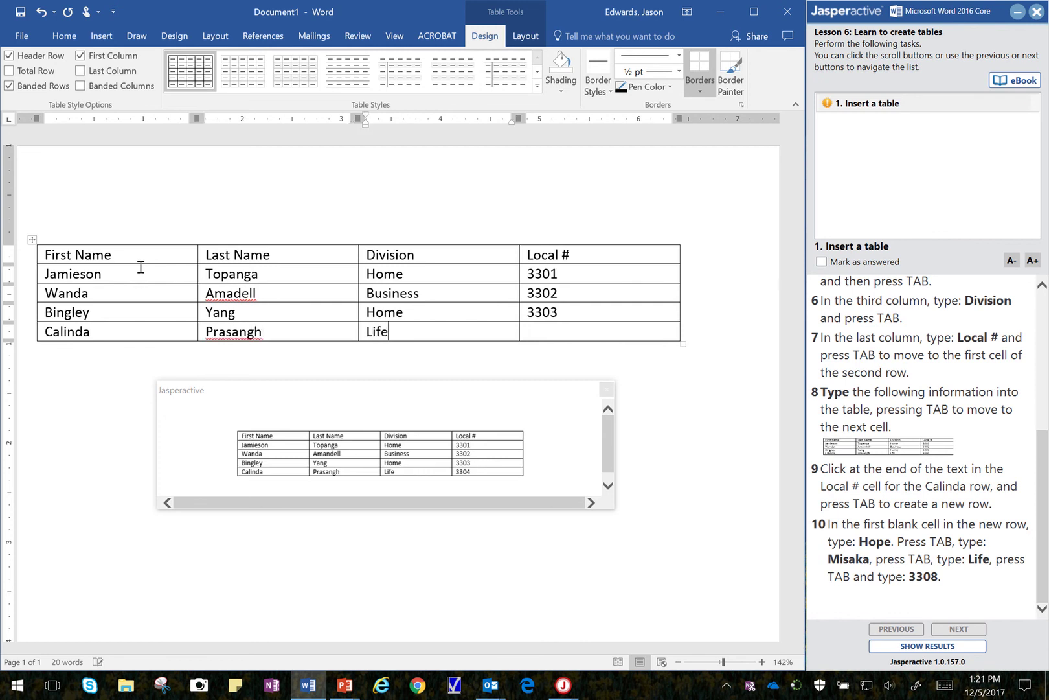
pyautogui.press('Tab')
pyautogui.write('3304')
# Step: Place the caret after 3304 and close the enlarged sample-table popup
pyautogui.click(855, 476)
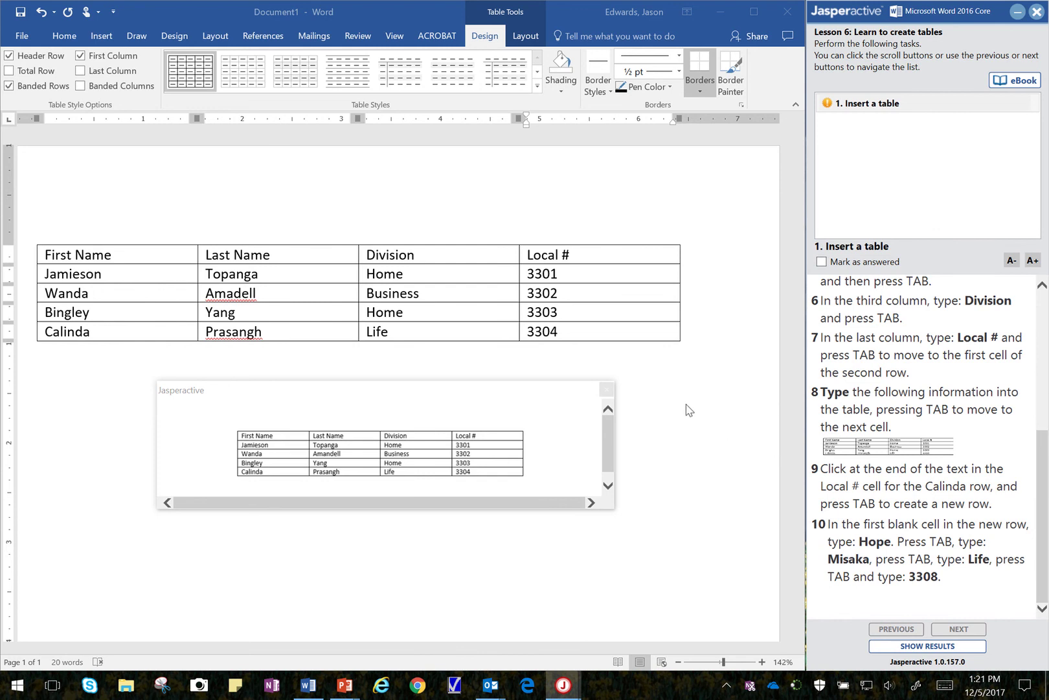
pyautogui.click(607, 331)
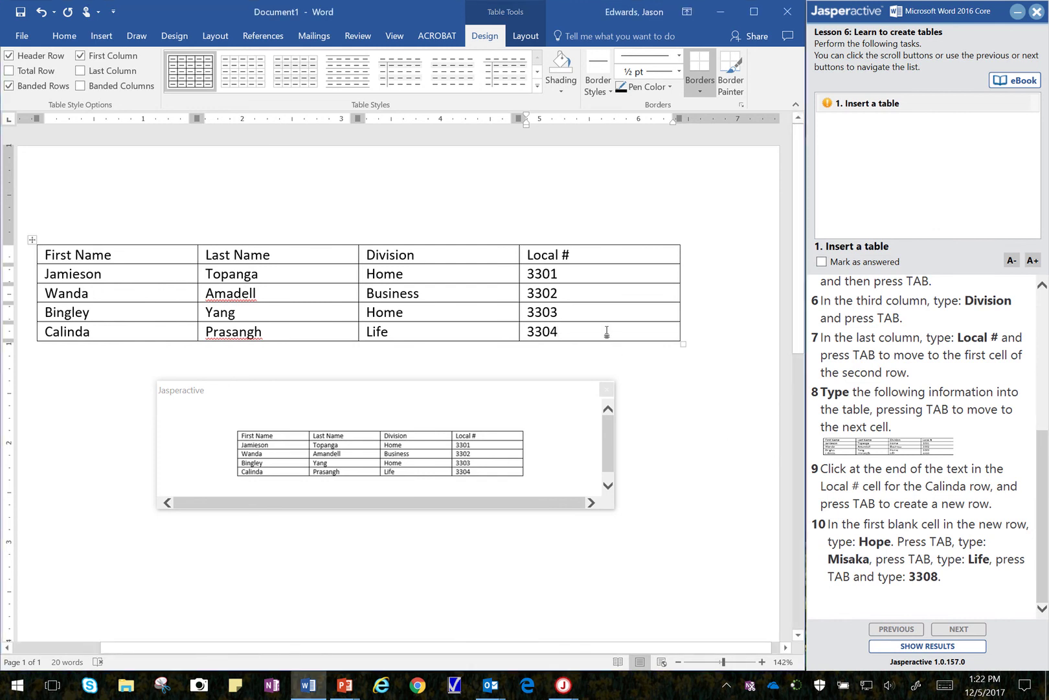
pyautogui.click(610, 392)
pyautogui.click(607, 389)
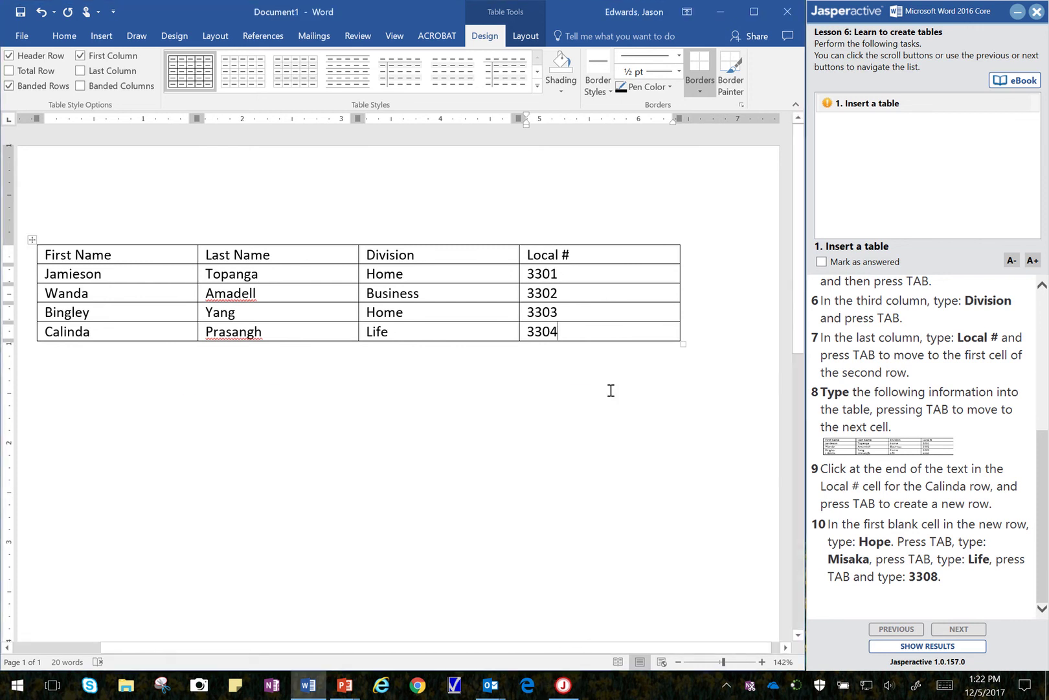
# Step: Add a sixth row with the next employee's first and last name, Life division, local 3308
pyautogui.press('Tab')
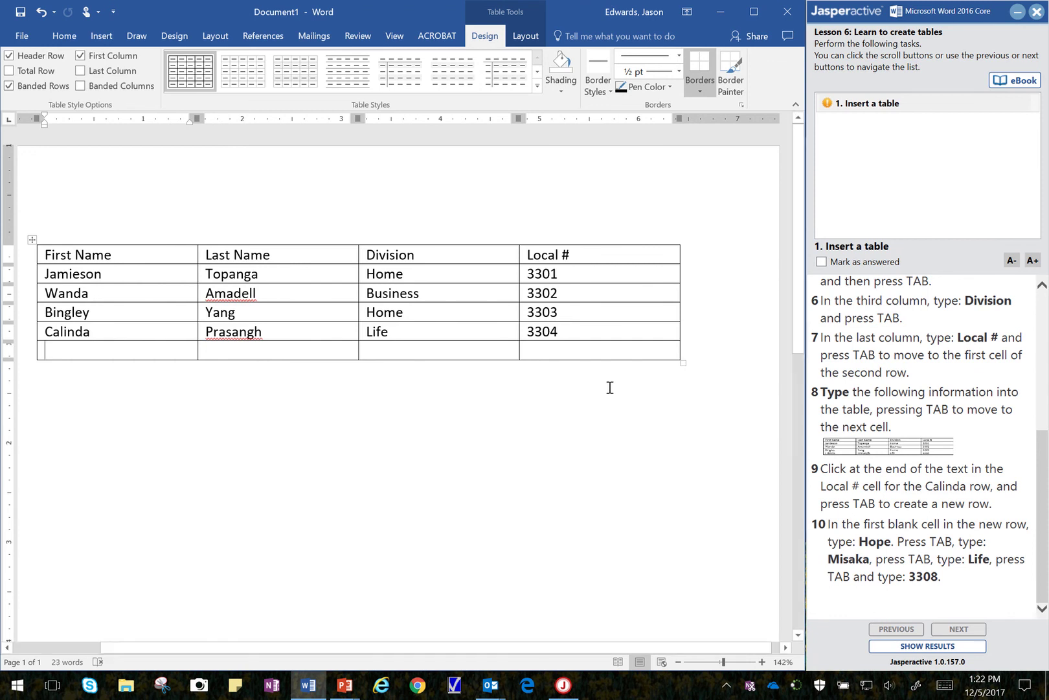
pyautogui.write('Hope')
pyautogui.press('Tab')
pyautogui.write('Mis')
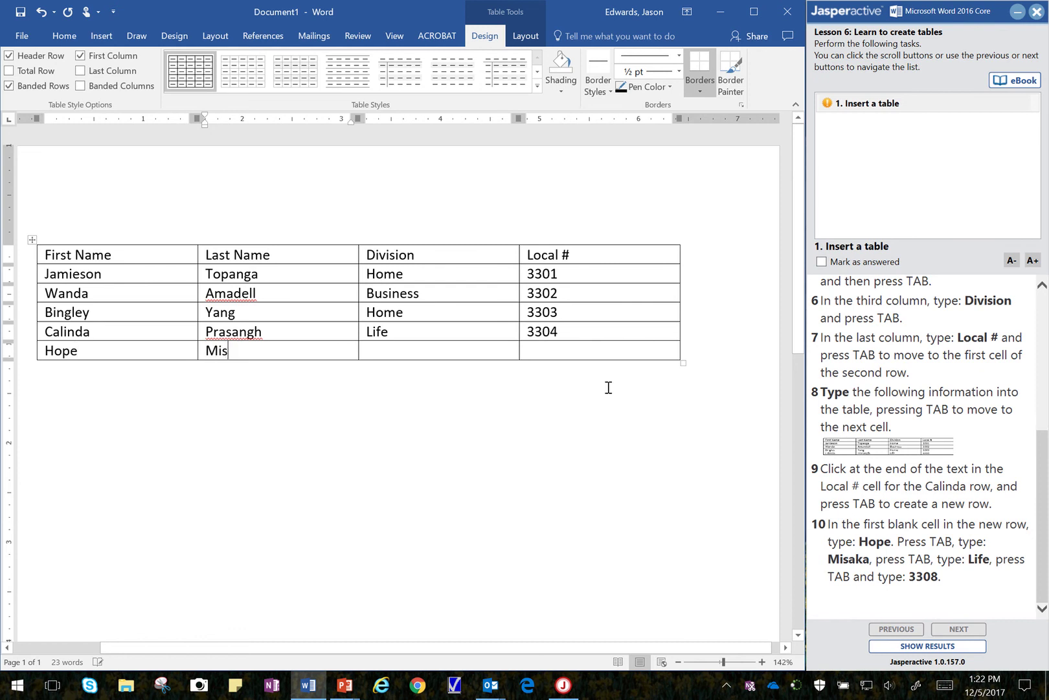
pyautogui.write('aka')
pyautogui.press('Tab')
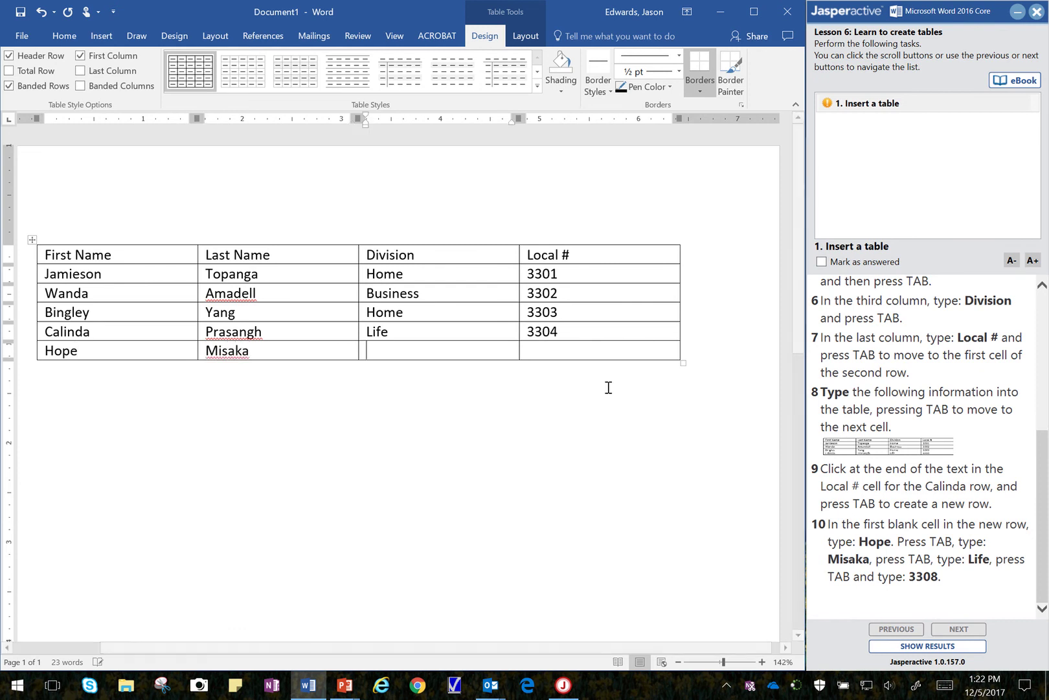
pyautogui.write('Life')
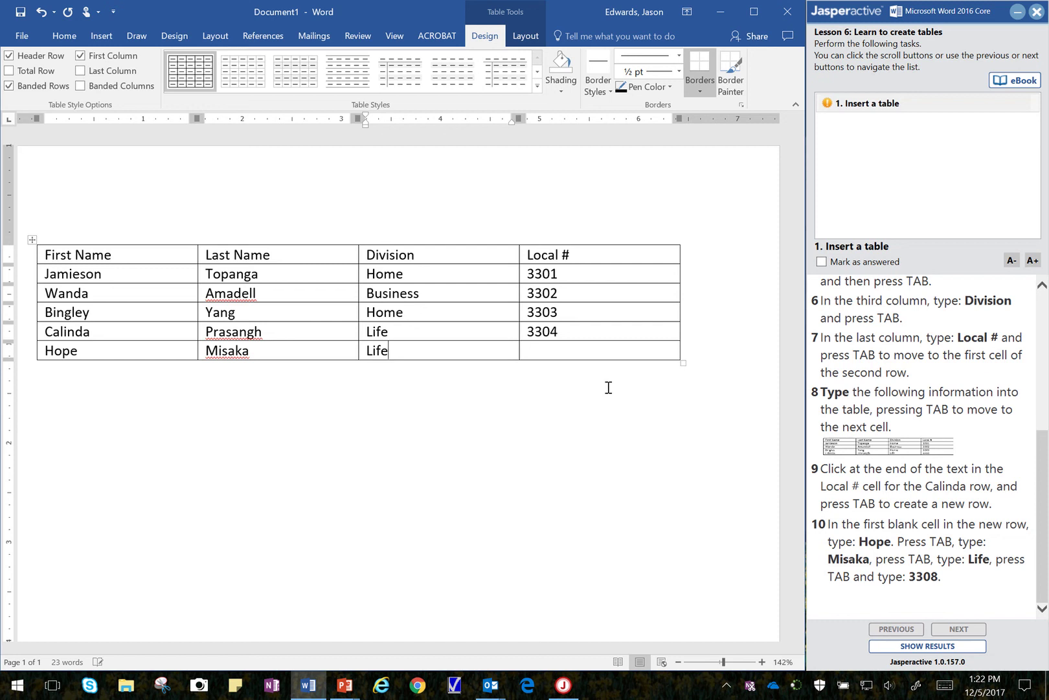
pyautogui.press('Tab')
pyautogui.write('3308')
# Step: Mark the Insert a table task answered and confirm showing the exercise results
pyautogui.click(822, 262)
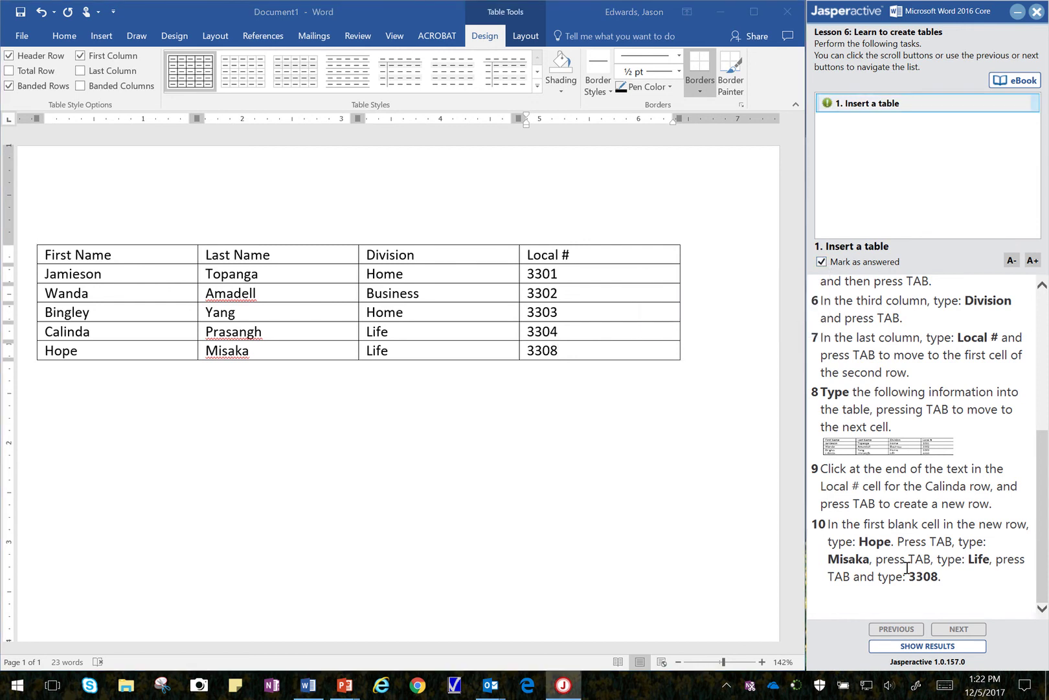
pyautogui.click(949, 649)
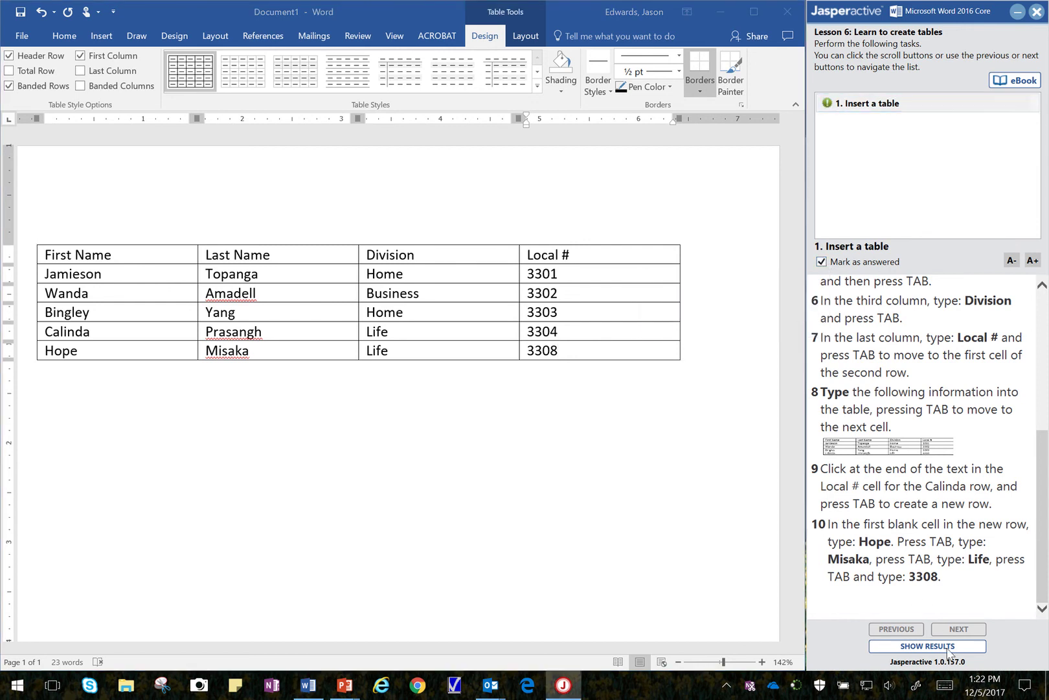
pyautogui.click(566, 404)
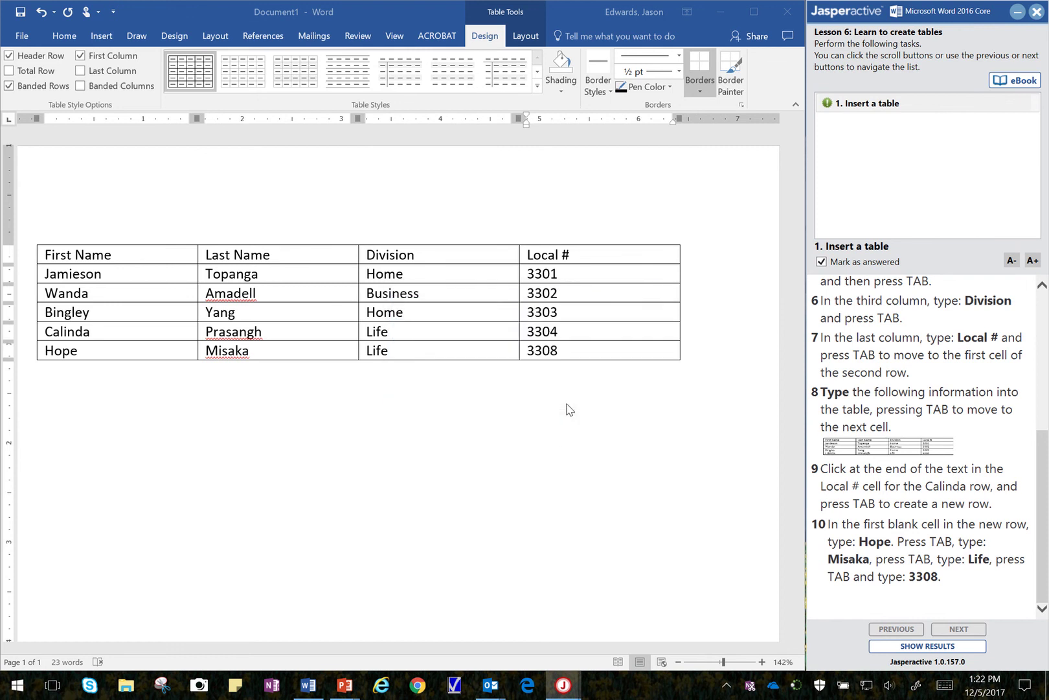